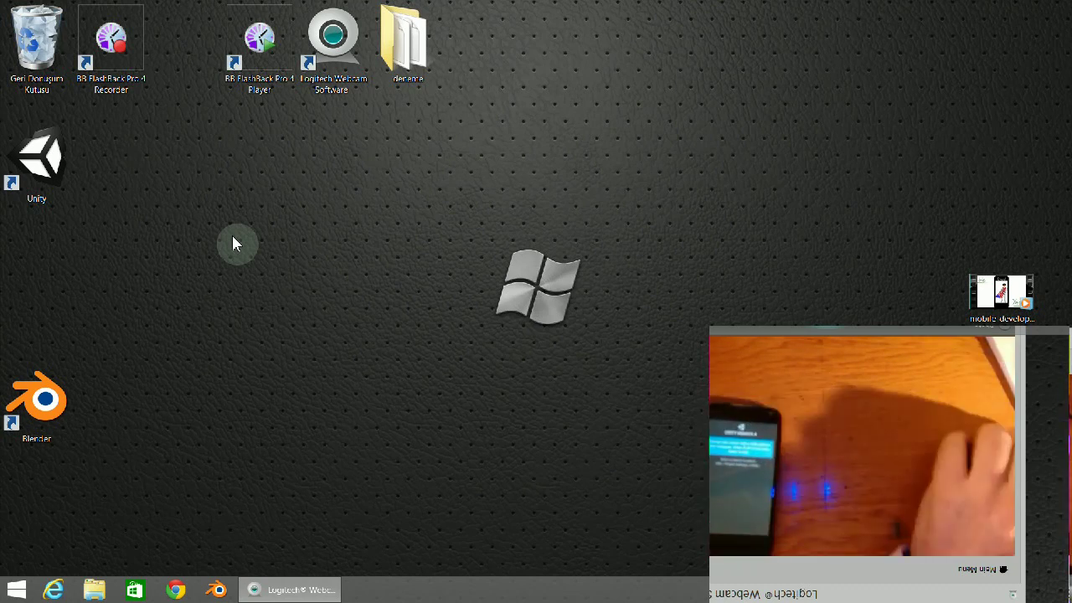
Step: Launch Unity and open MoveScript in MonoDevelop, scrolling to the top of the code
{"action": "double_click", "coordinate": [57, 188]}
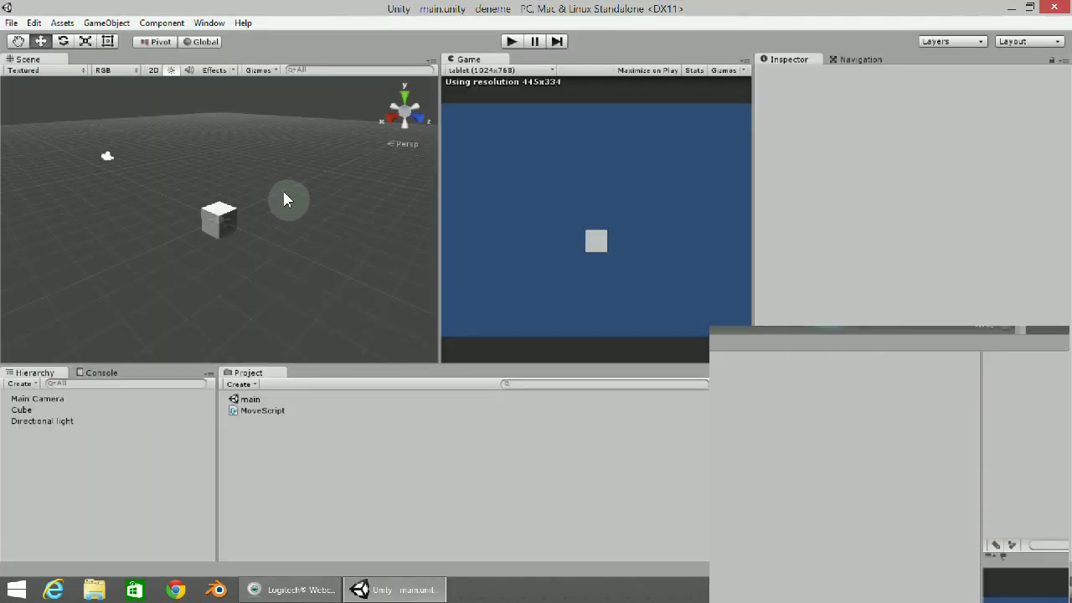
{"action": "double_click", "coordinate": [269, 411]}
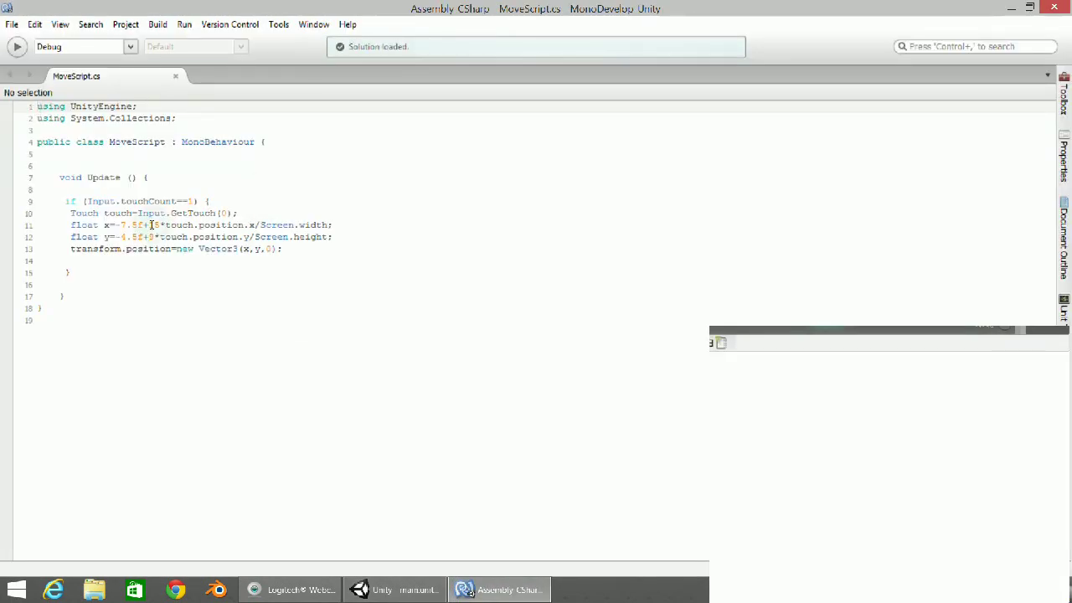
{"action": "scroll", "coordinate": [250, 282], "scroll_direction": "up", "scroll_amount": 3, "text": "ctrl"}
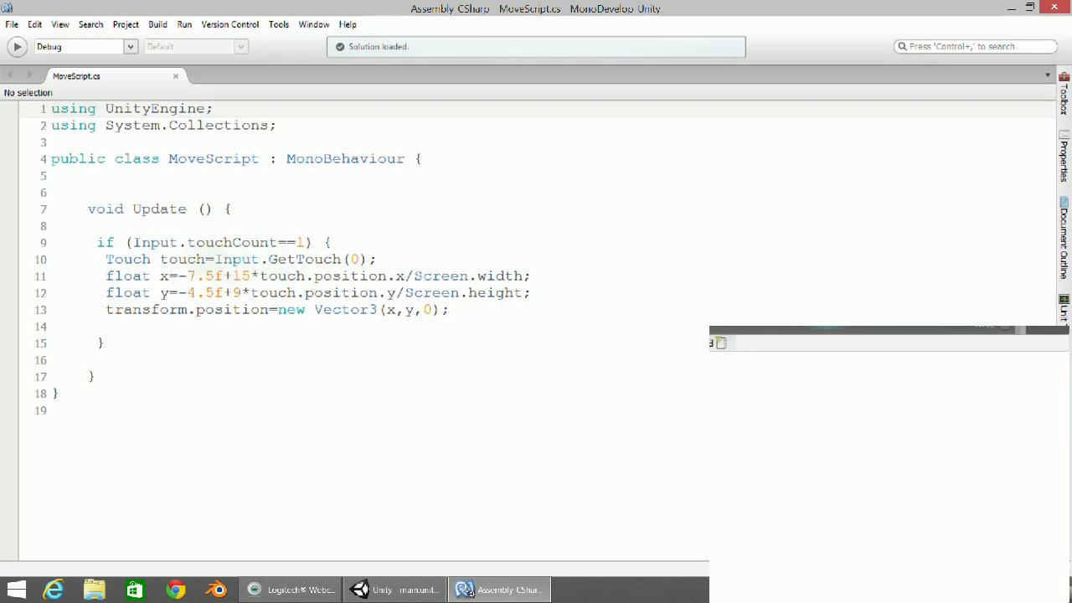
Step: Highlight the touch count condition on line 9 and the touch-handling code on lines 10–13
{"action": "left_click_drag", "start_coordinate": [133, 242], "coordinate": [285, 244]}
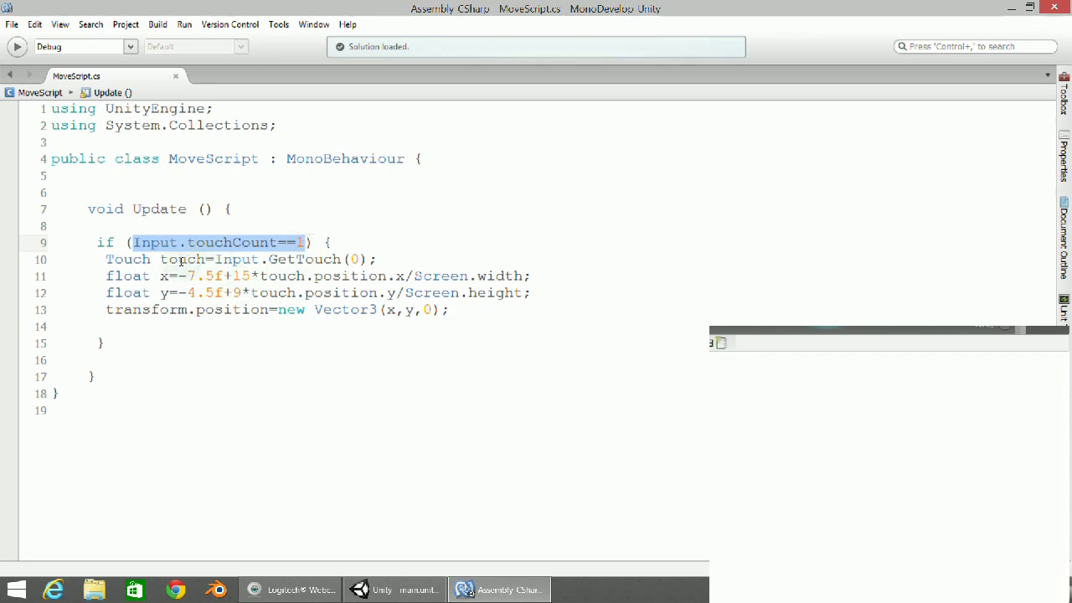
{"action": "left_click", "coordinate": [197, 257]}
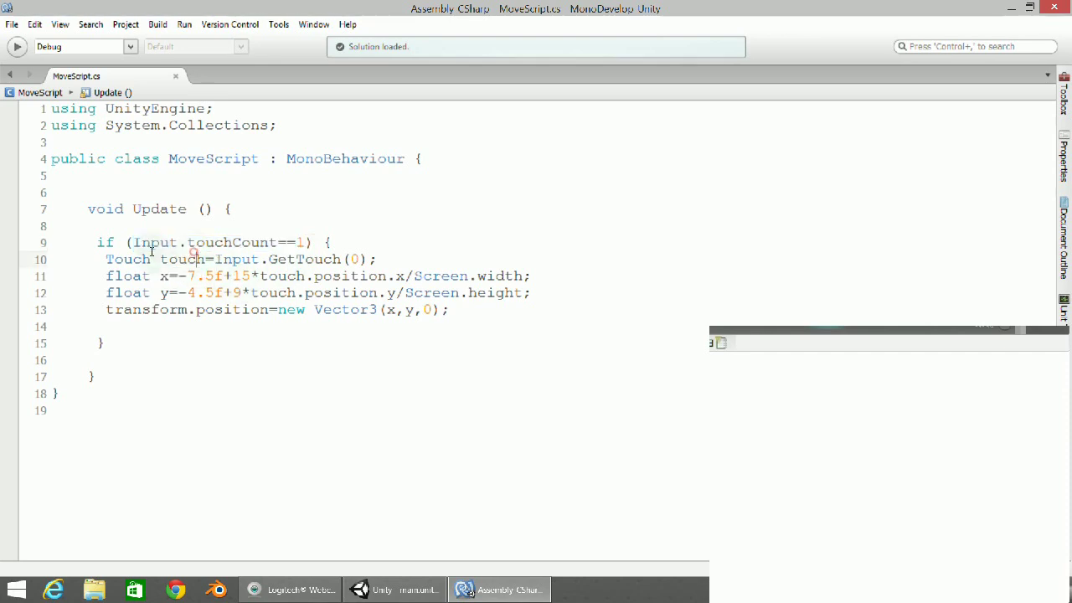
{"action": "left_click_drag", "start_coordinate": [134, 242], "coordinate": [304, 243]}
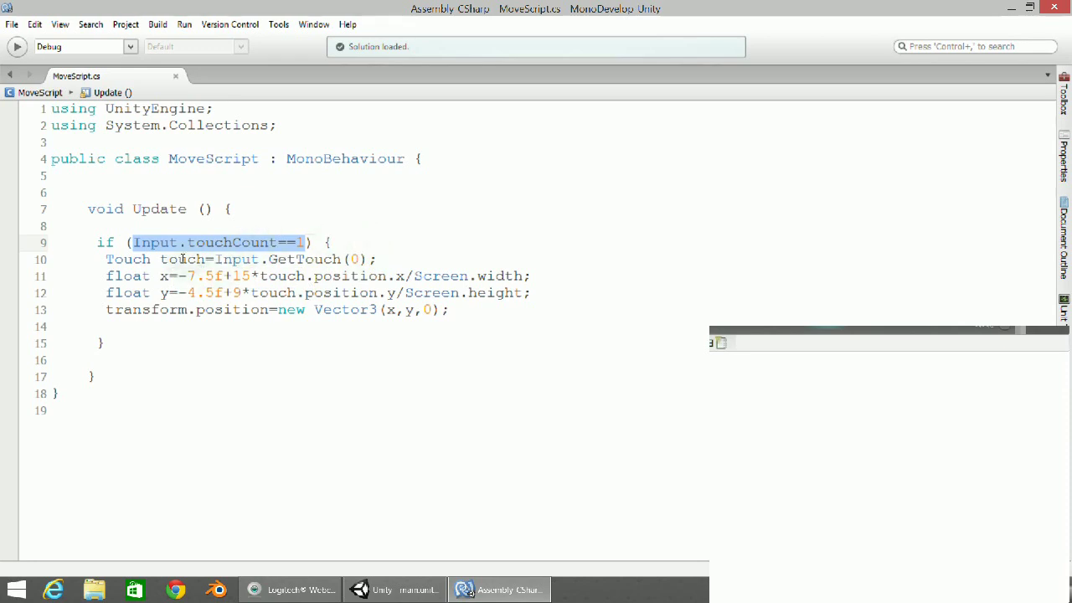
{"action": "left_click_drag", "start_coordinate": [105, 259], "coordinate": [456, 309]}
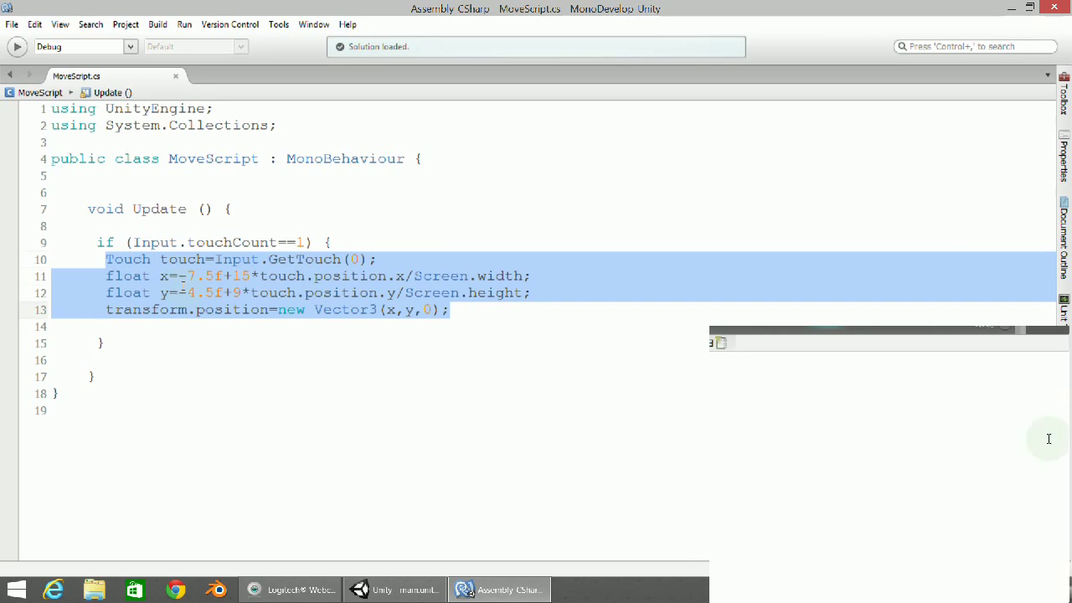
Step: Adjust the webcam window, then return to the Unity editor
{"action": "left_click", "coordinate": [294, 589]}
{"action": "right_click", "coordinate": [888, 585]}
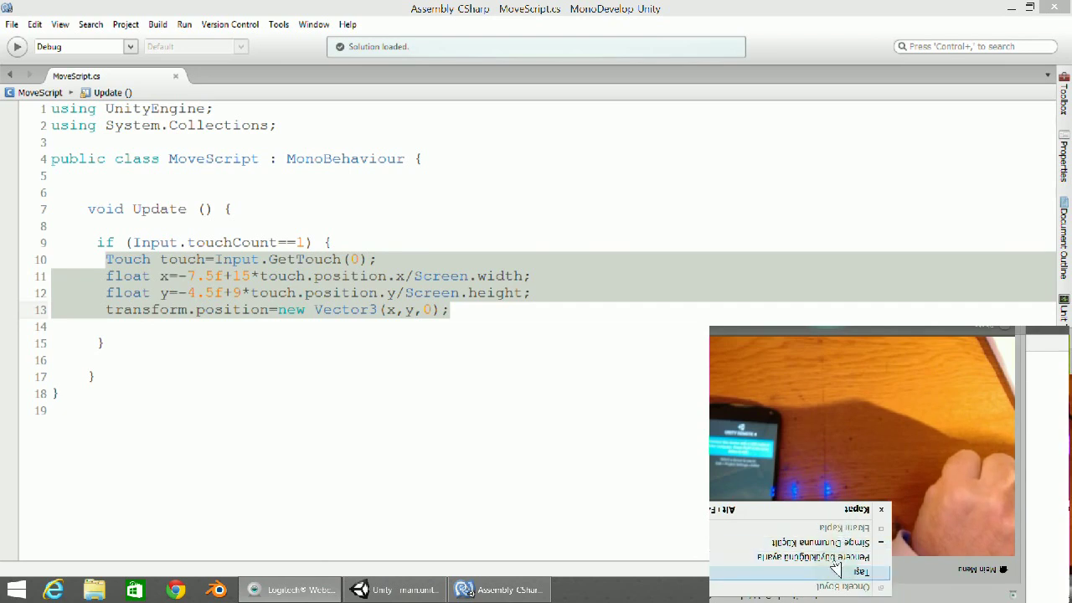
{"action": "left_click", "coordinate": [921, 587]}
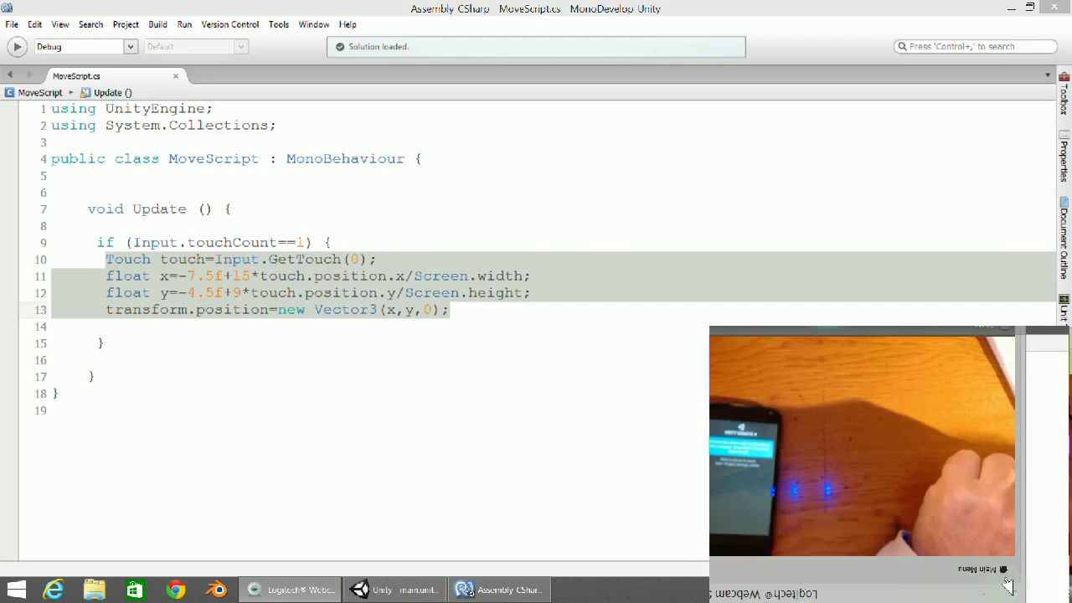
{"action": "left_click", "coordinate": [1007, 586]}
{"action": "left_click", "coordinate": [721, 492]}
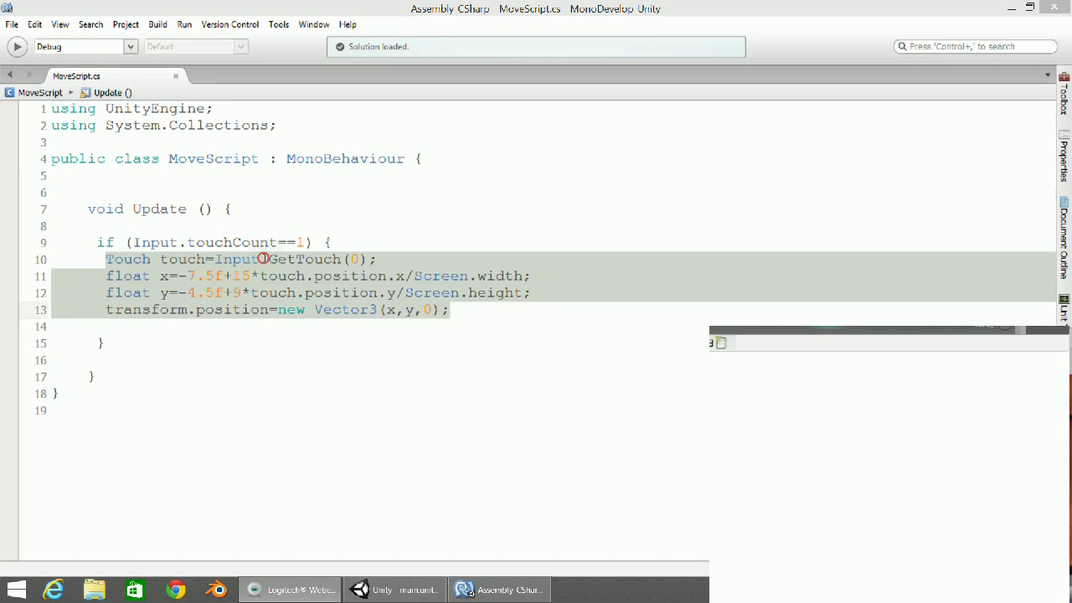
{"action": "left_click", "coordinate": [265, 259]}
{"action": "left_click", "coordinate": [408, 590]}
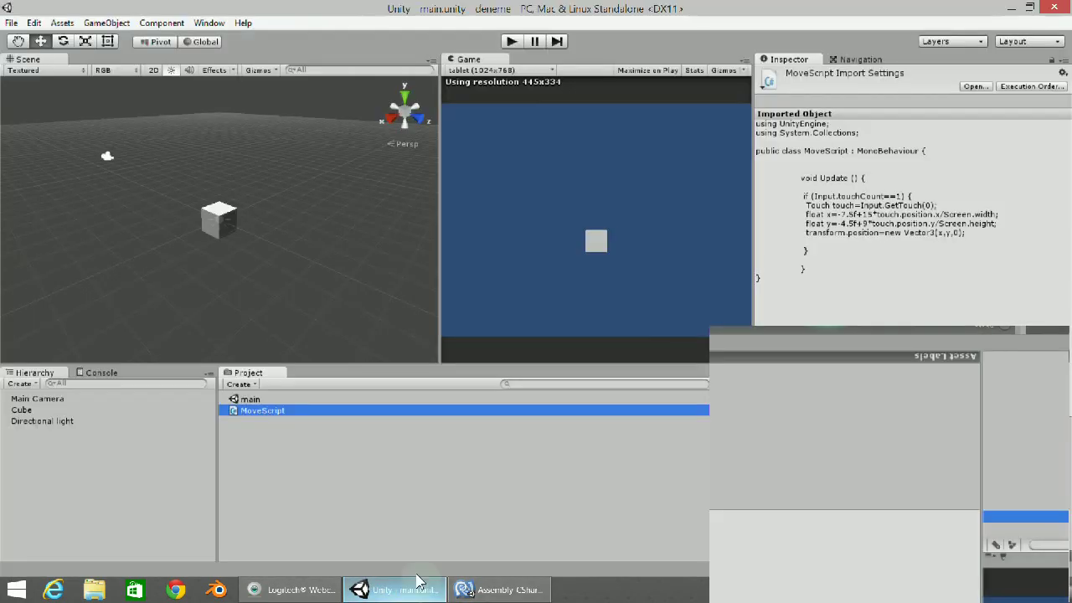
Step: Widen the Game view, then play the scene with Unity Remote on the phone and stop it
{"action": "left_click", "coordinate": [486, 134]}
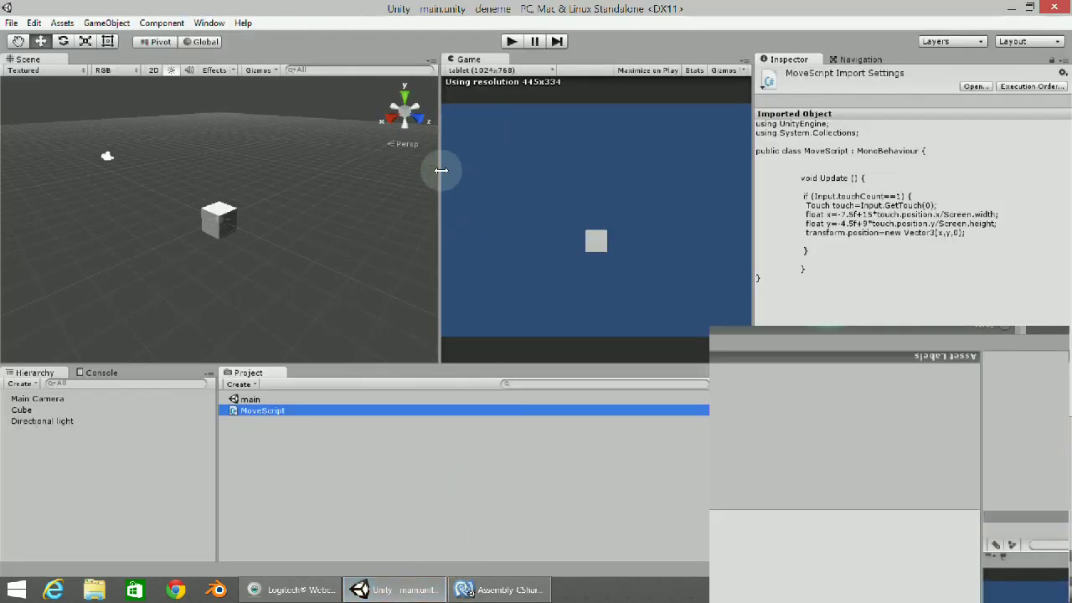
{"action": "left_click_drag", "start_coordinate": [442, 170], "coordinate": [402, 170]}
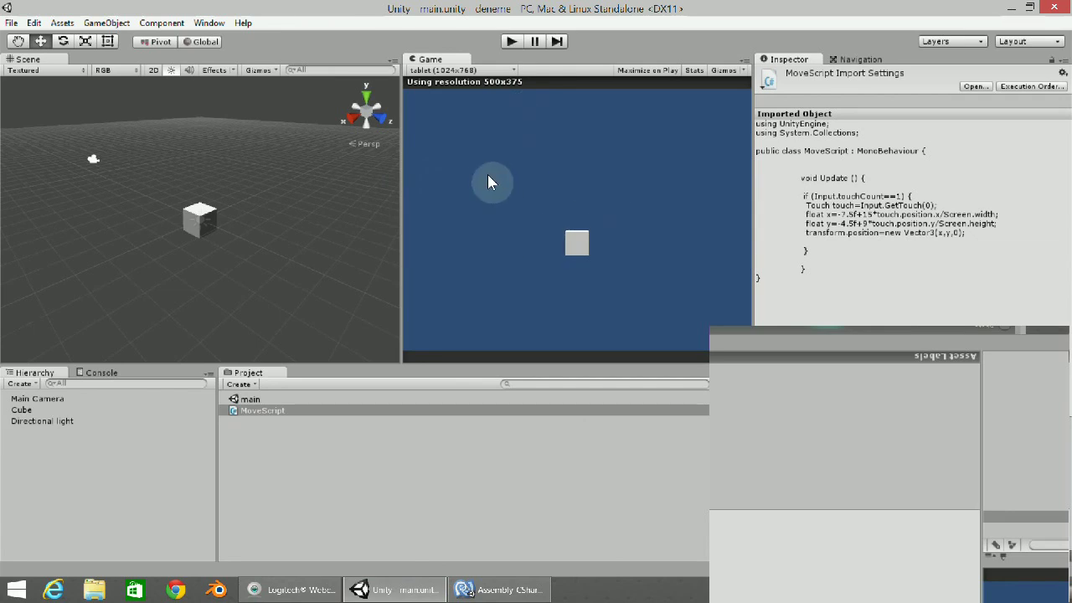
{"action": "left_click", "coordinate": [510, 41]}
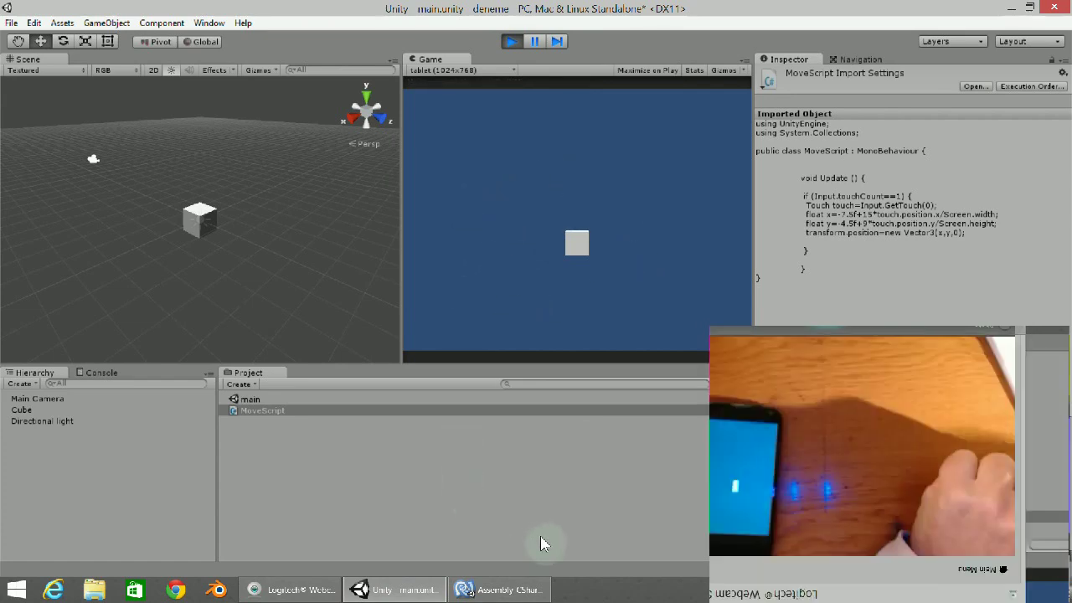
{"action": "left_click", "coordinate": [293, 590]}
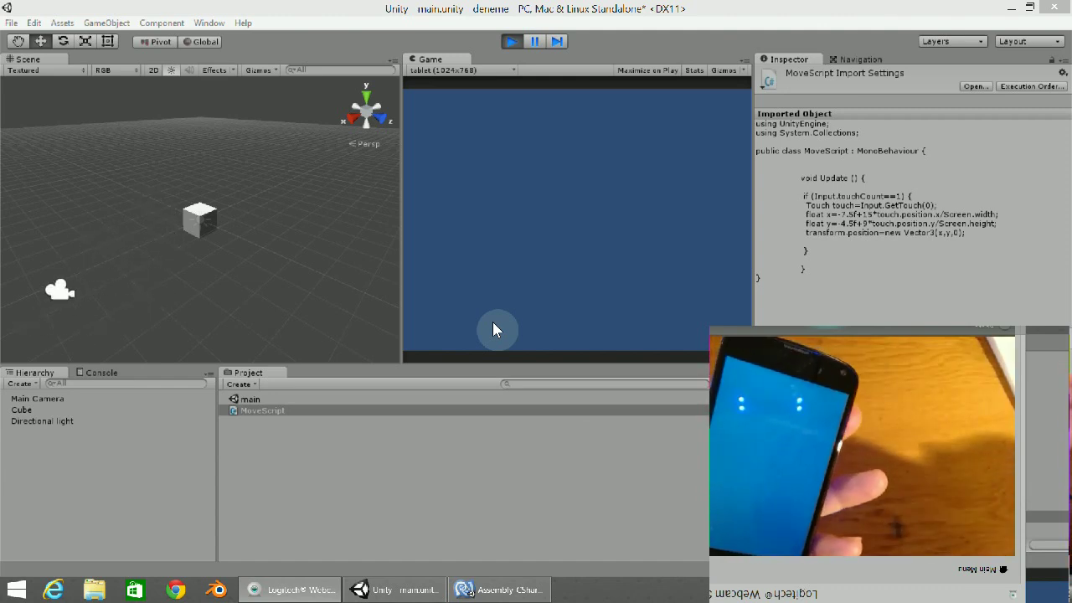
{"action": "left_click", "coordinate": [512, 42]}
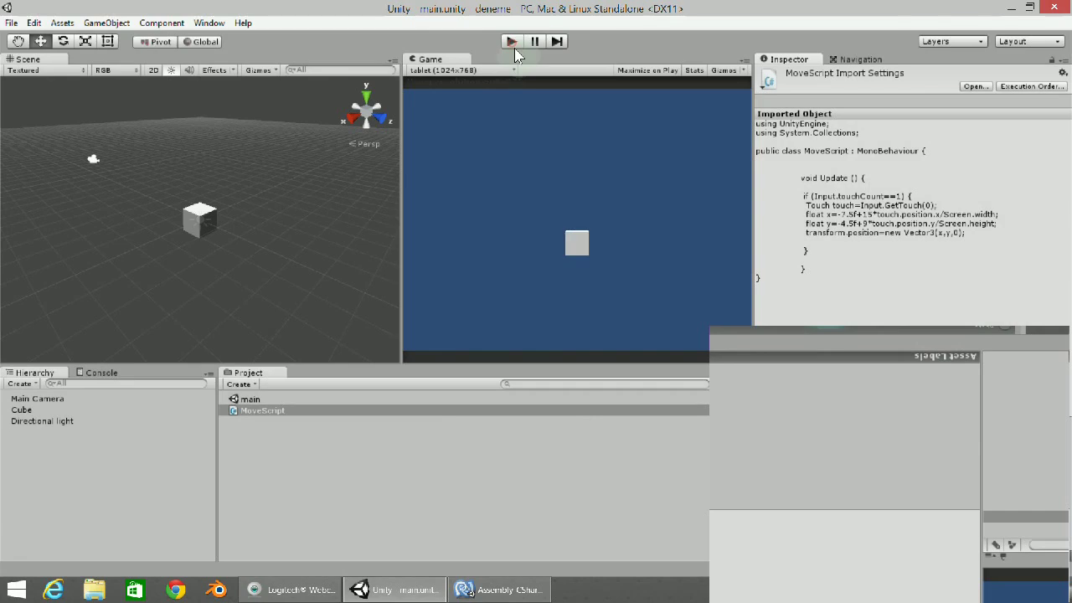
Step: Remove Move Script from Main Camera, attach MoveScript to the Cube, and play the scene
{"action": "left_click", "coordinate": [92, 401]}
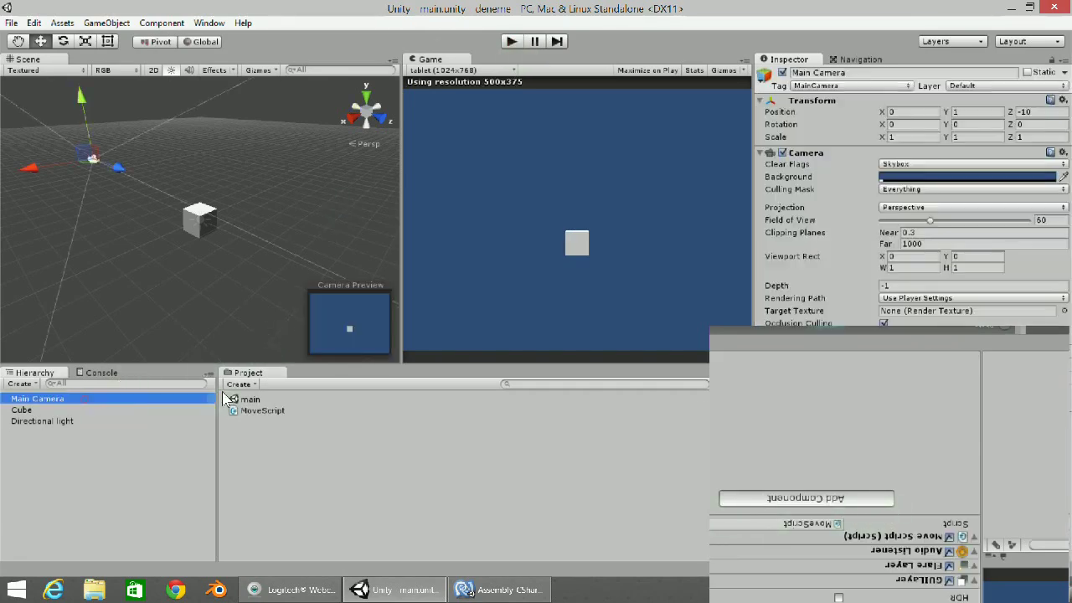
{"action": "right_click", "coordinate": [804, 533]}
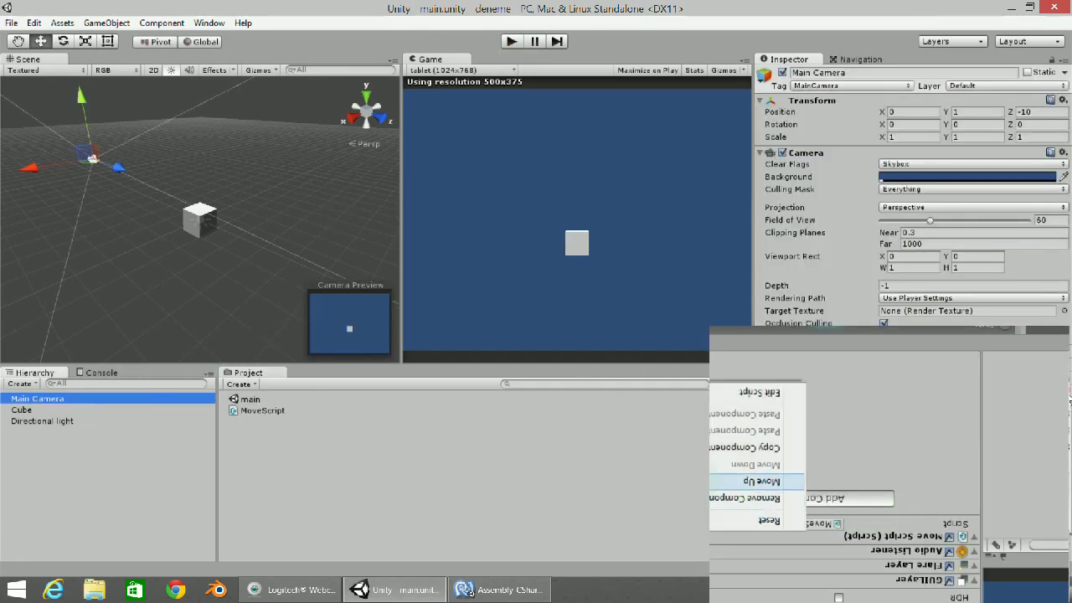
{"action": "left_click", "coordinate": [745, 497]}
{"action": "left_click", "coordinate": [256, 412]}
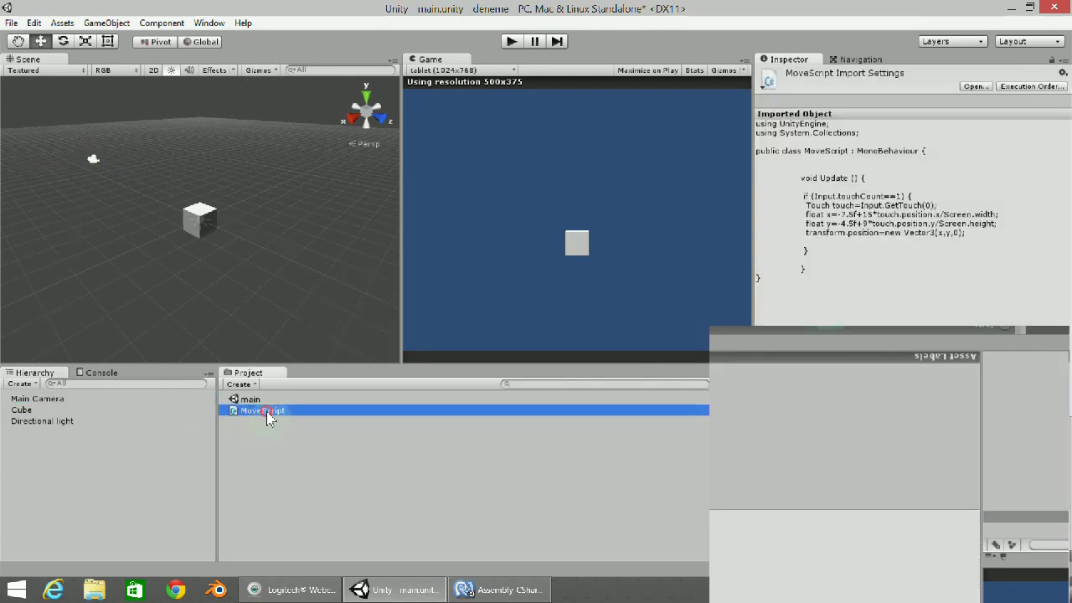
{"action": "left_click_drag", "start_coordinate": [266, 411], "coordinate": [65, 407]}
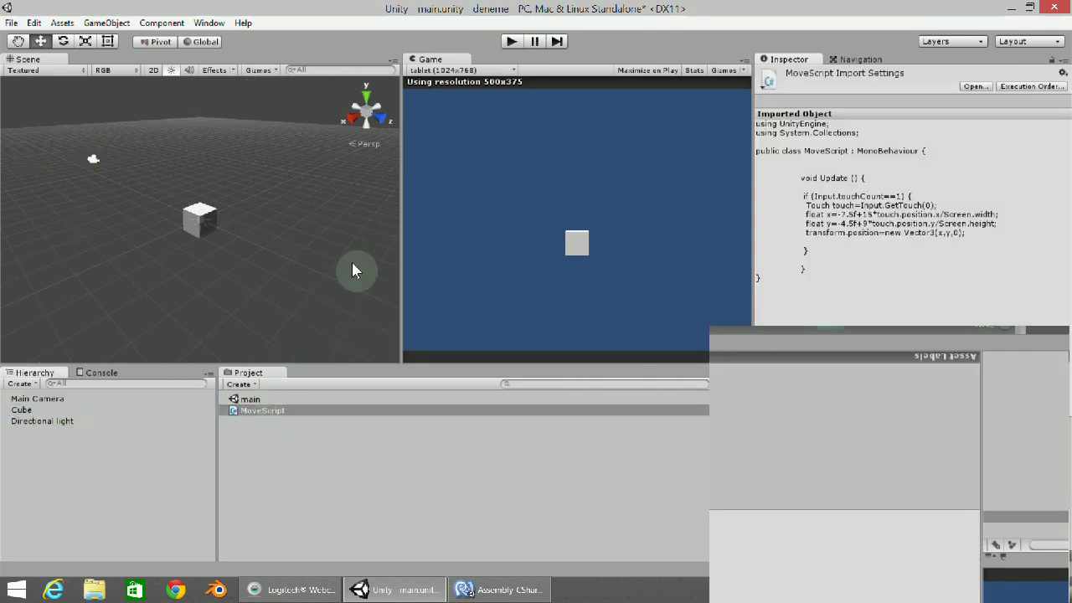
{"action": "left_click", "coordinate": [511, 41]}
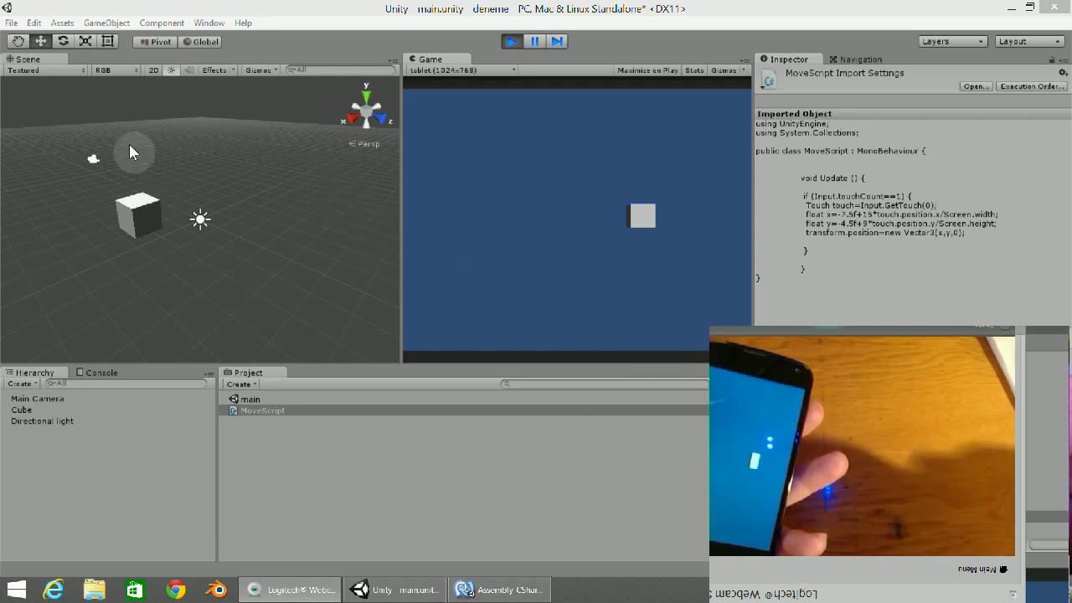
Step: After checking that the cube follows phone touches, stop play mode
{"action": "left_click", "coordinate": [511, 42]}
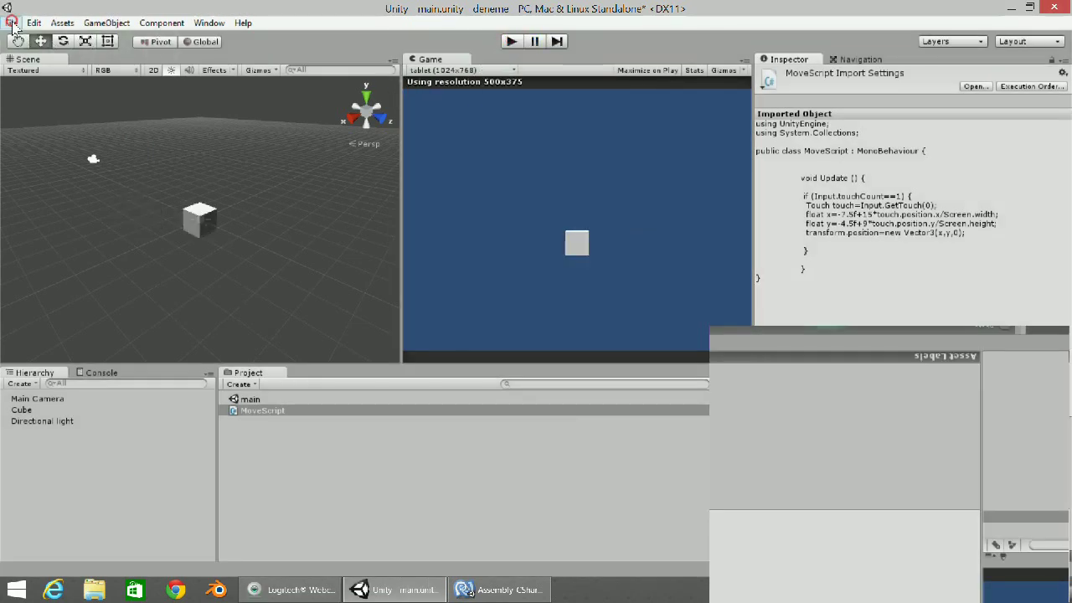
Step: Switch the build platform to Android in Build Settings and start Build And Run
{"action": "left_click", "coordinate": [12, 23]}
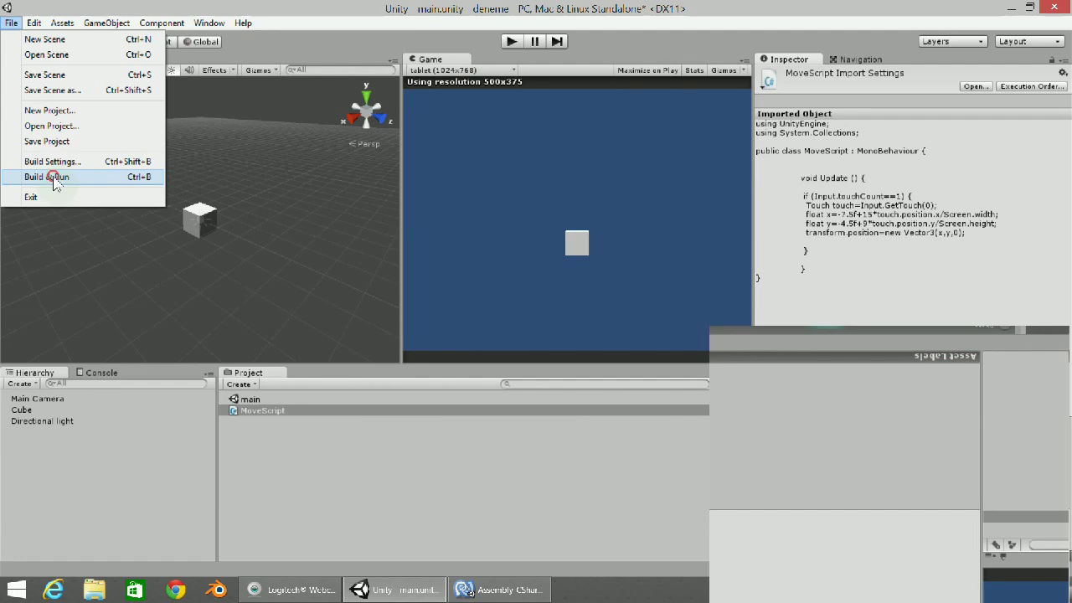
{"action": "left_click", "coordinate": [52, 161]}
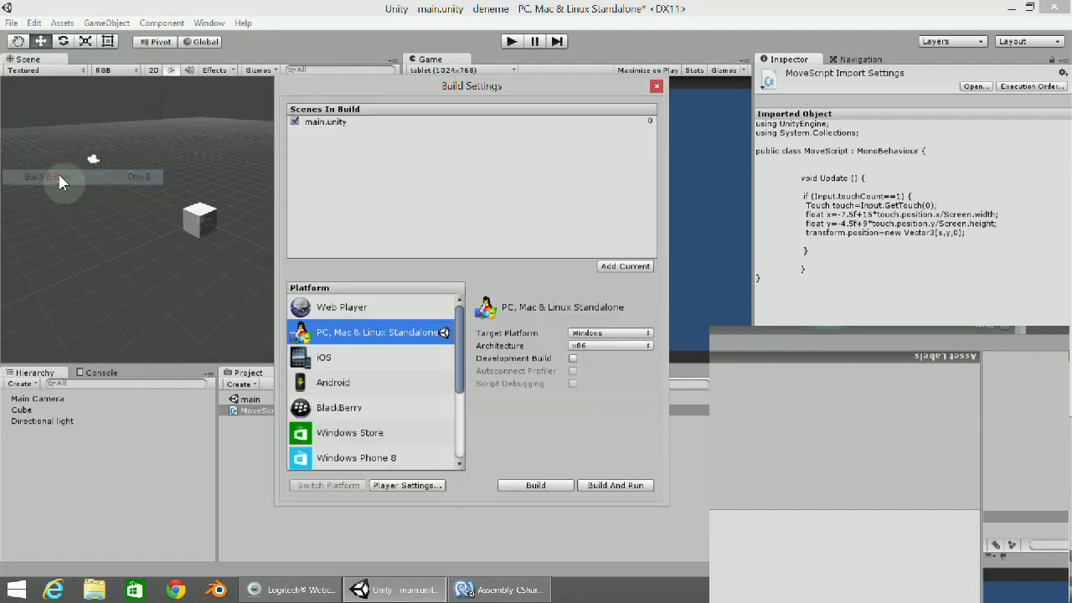
{"action": "left_click", "coordinate": [333, 385]}
{"action": "left_click", "coordinate": [330, 486]}
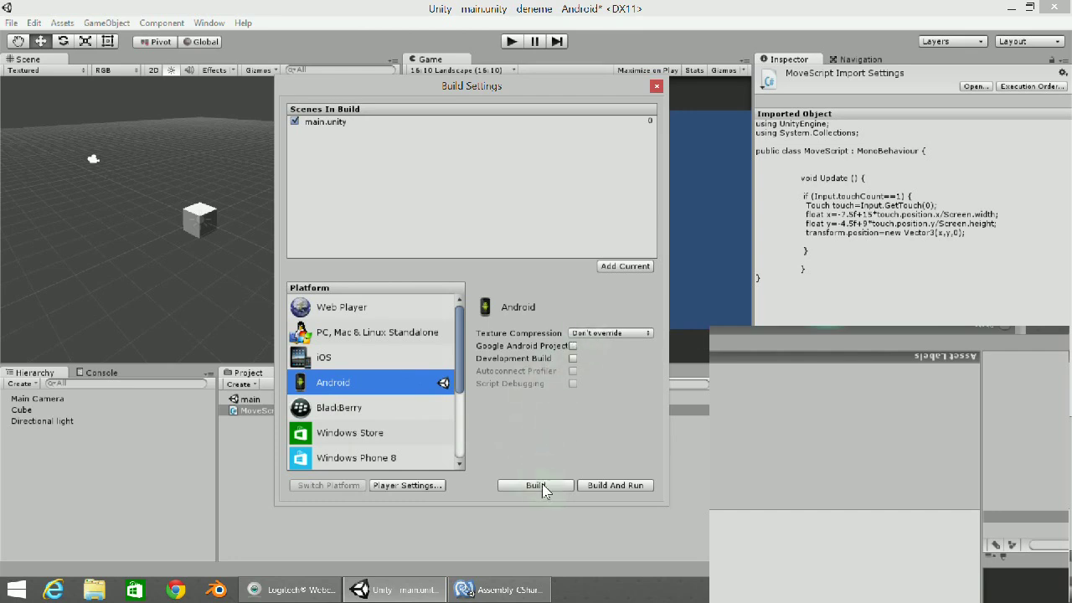
{"action": "left_click", "coordinate": [602, 486]}
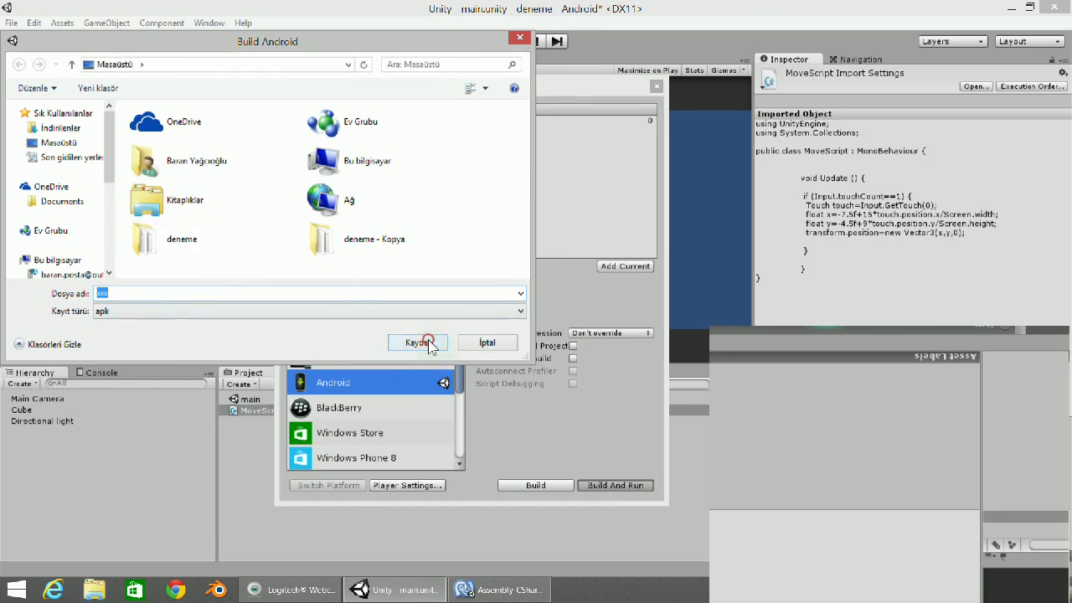
Step: Save the APK to the desktop and let the Android build proceed to Creating APK package
{"action": "left_click", "coordinate": [428, 343]}
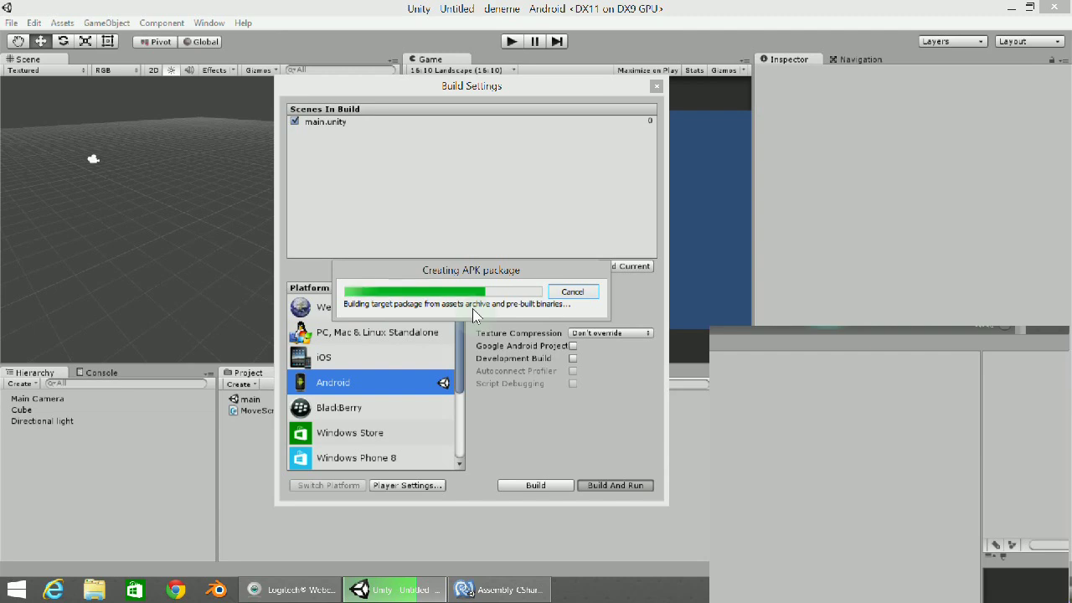
{"action": "left_click", "coordinate": [279, 592]}
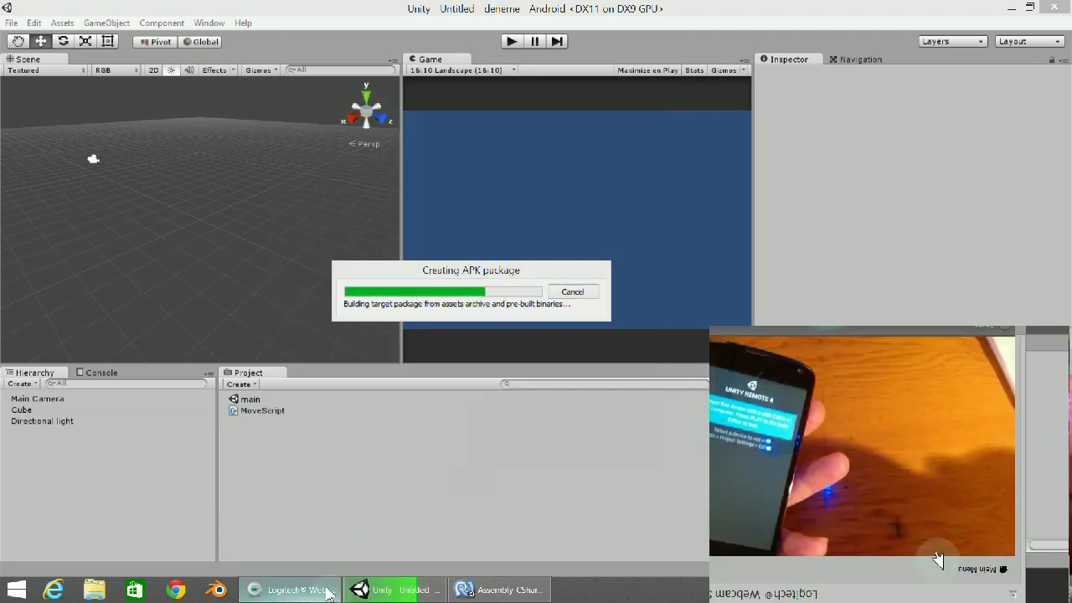